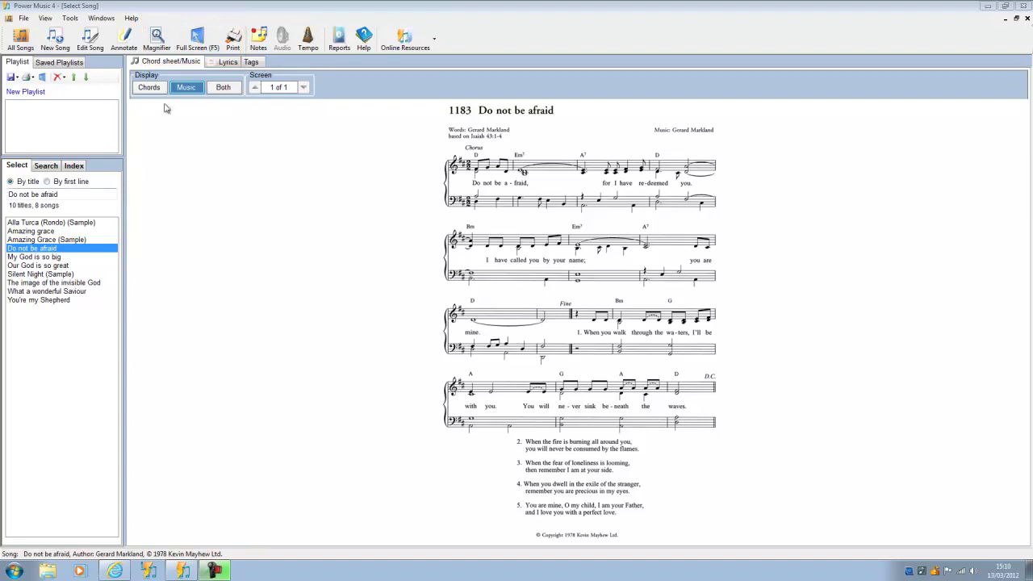
Step: View "Do not be afraid" full screen as music and again as chords only, closing the full-screen view each time
left_click(197, 38)
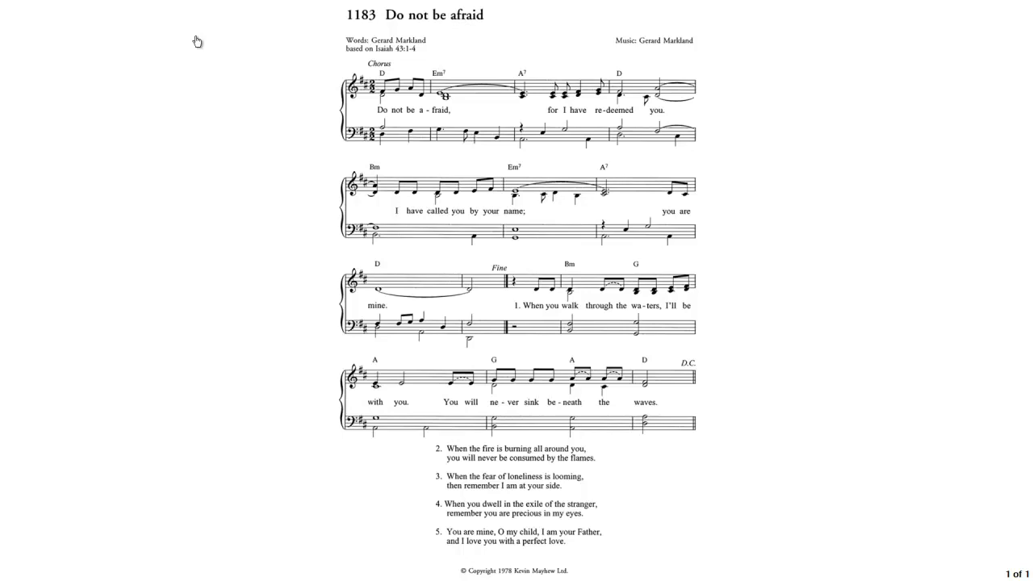
key("Escape")
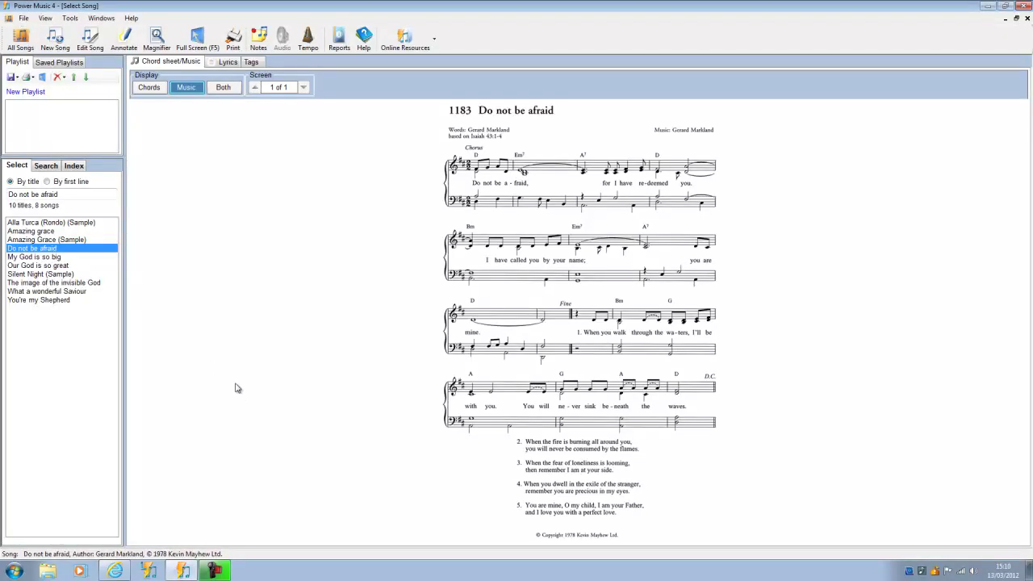
left_click(150, 88)
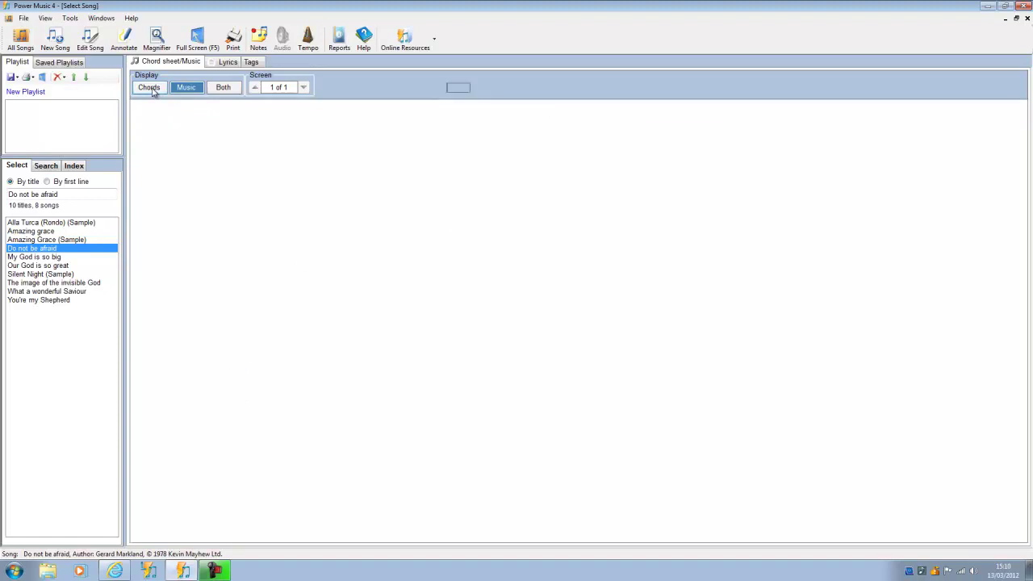
left_click(198, 42)
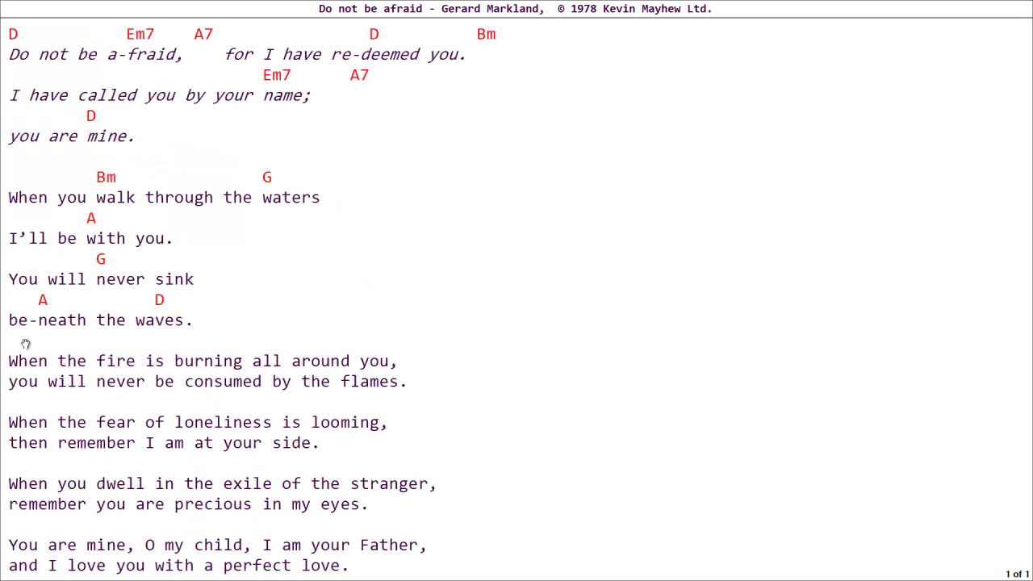
left_click(14, 574)
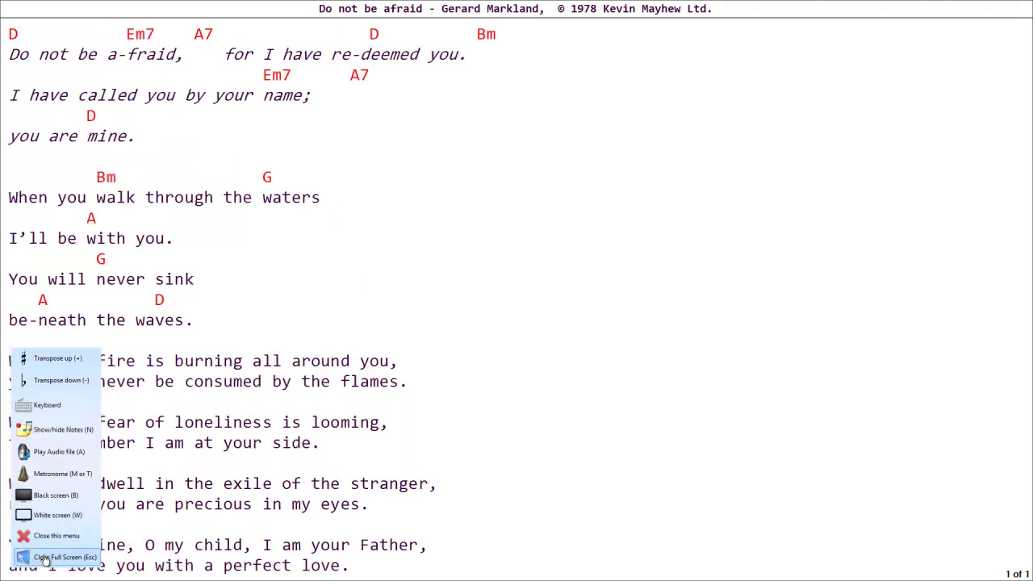
left_click(46, 561)
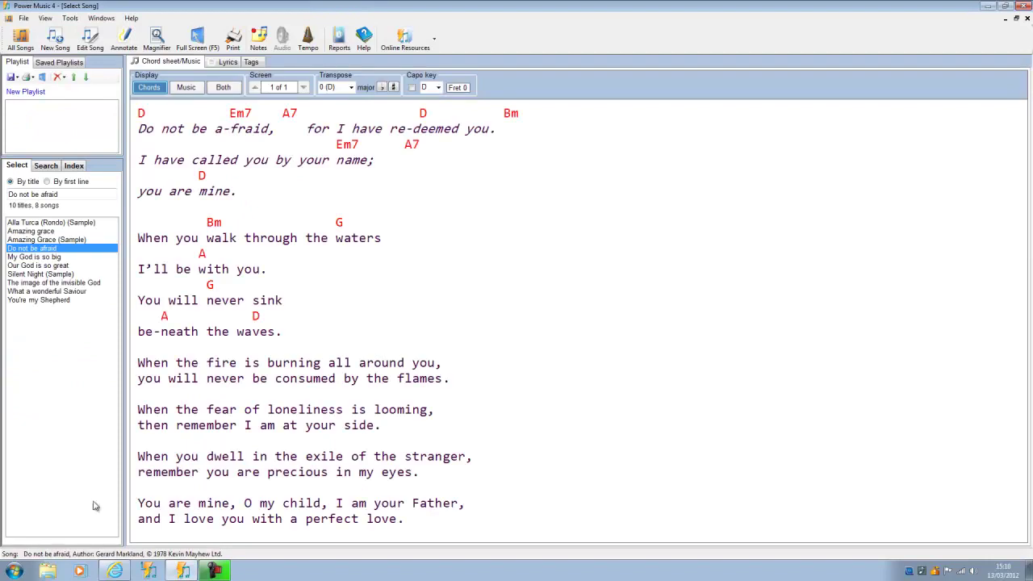
Step: Show music and chords together for "Do not be afraid" and open that song from the playlist in full screen
left_click(224, 89)
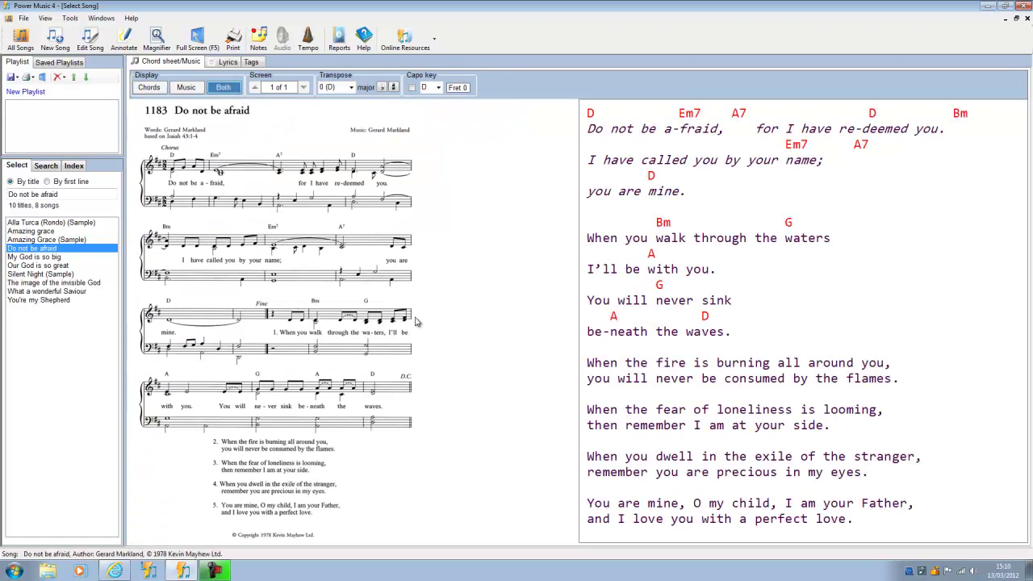
left_click(198, 40)
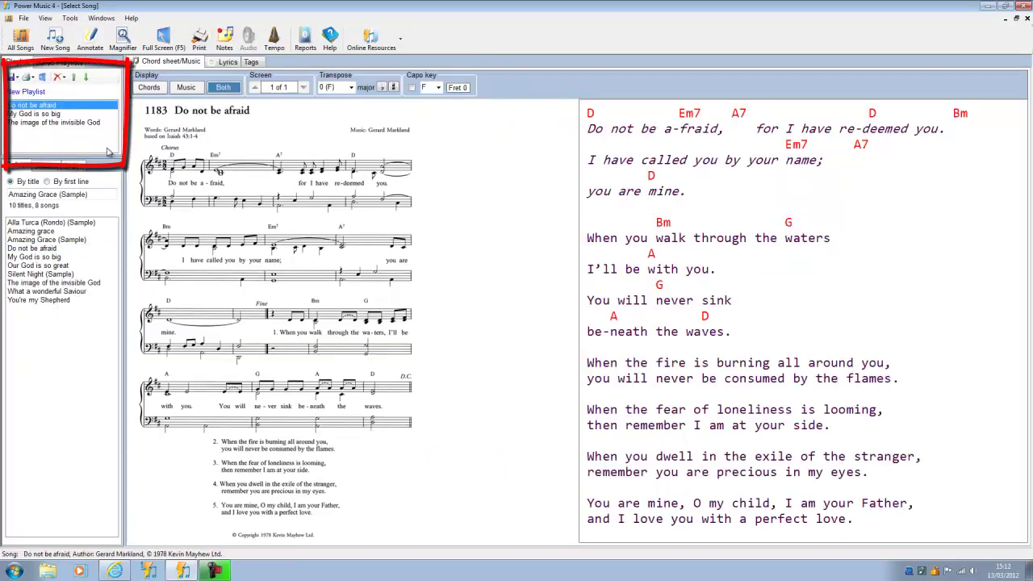
left_click(35, 108)
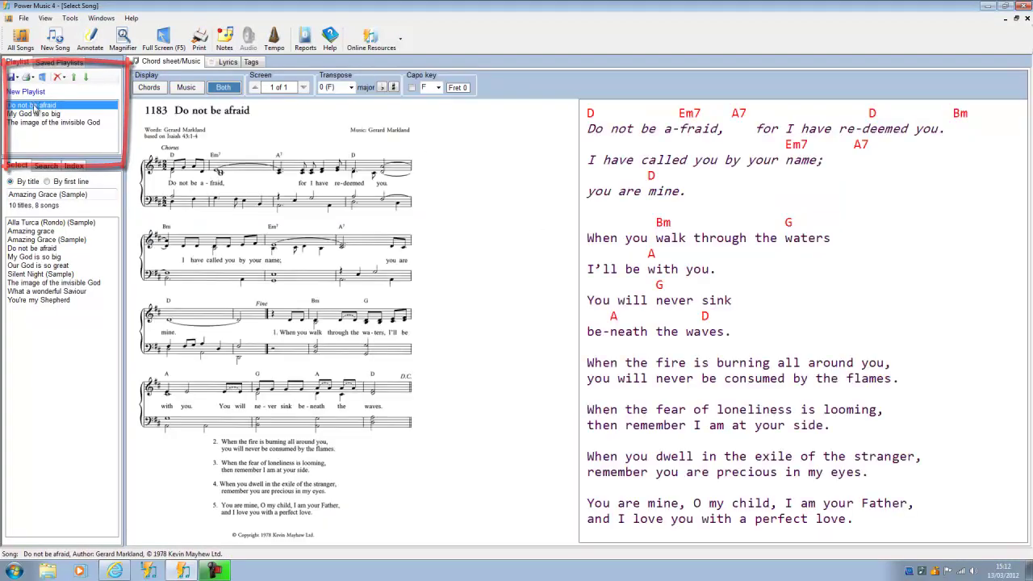
left_click(162, 42)
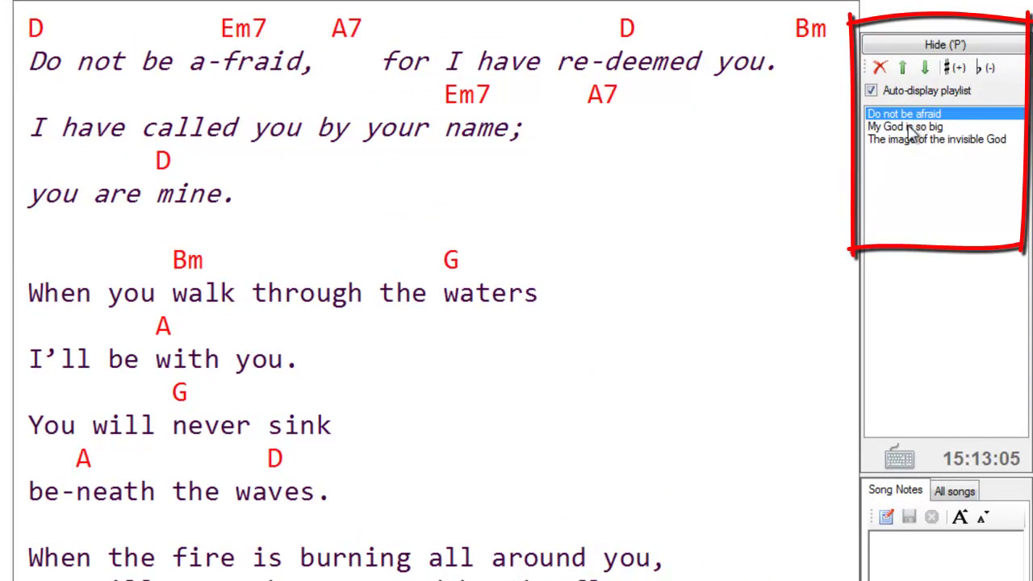
Step: Move "Do not be afraid" down two places in the playlist and bring up the on-screen keyboard
left_click(926, 69)
left_click(926, 69)
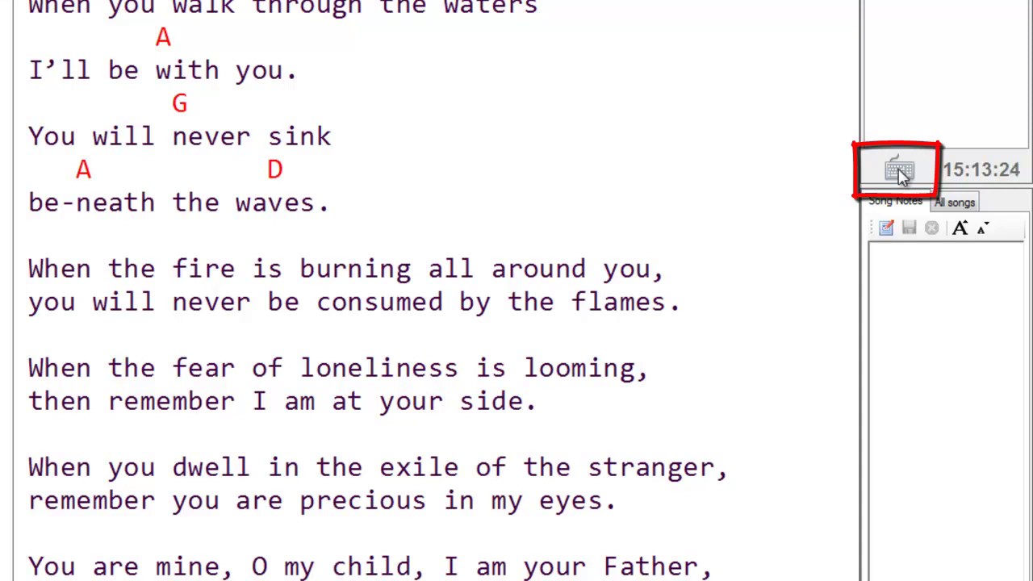
left_click(904, 175)
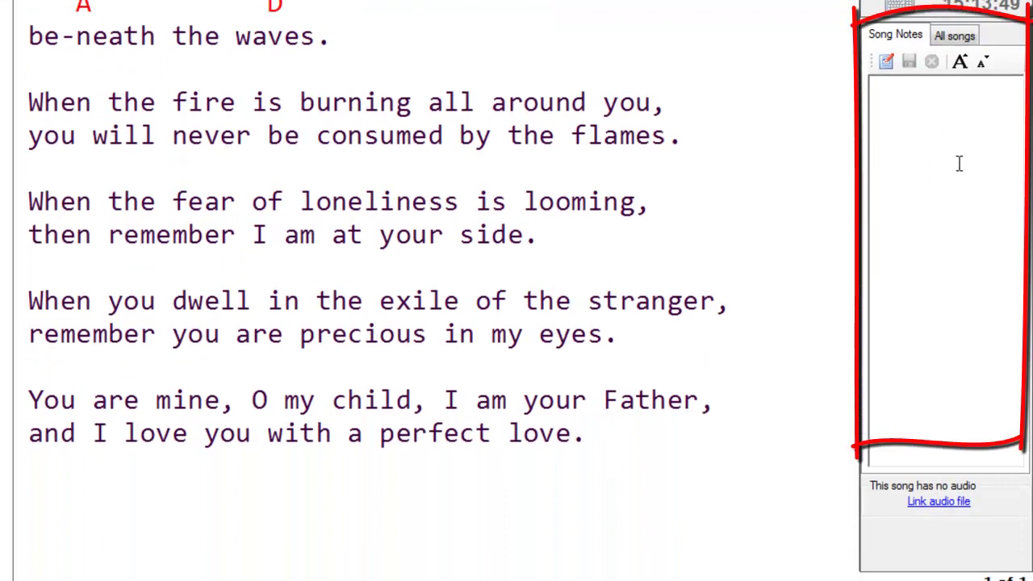
Step: Write and save the song note "Start with guitar and build", and enlarge the note's text by three steps
left_click(888, 63)
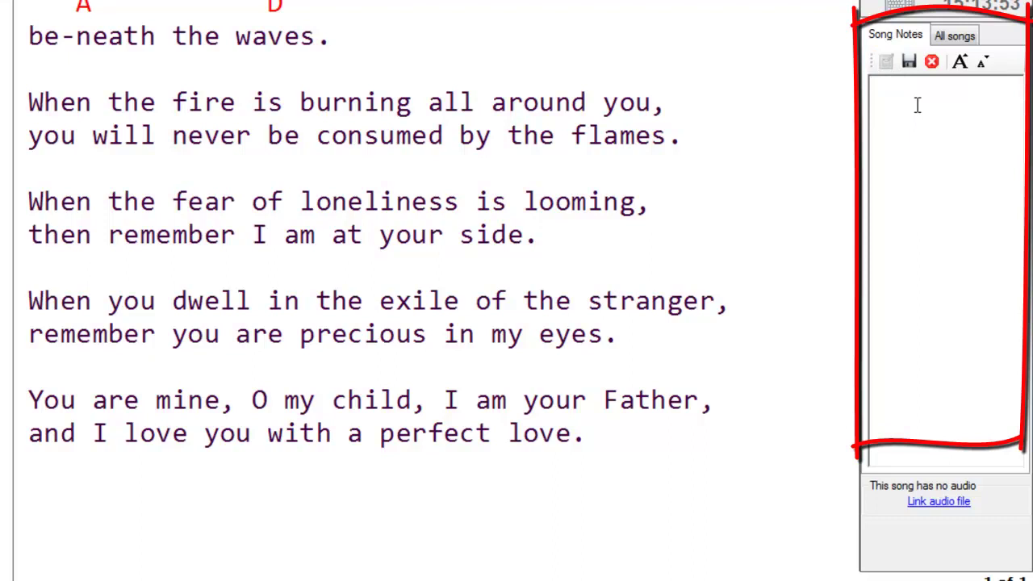
type("Start with guitar and build")
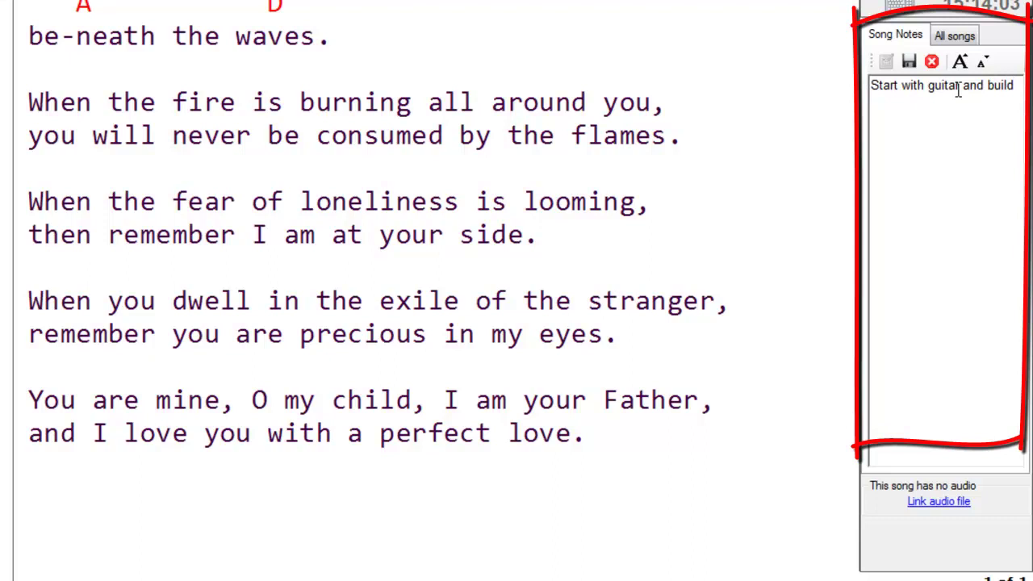
left_click(909, 61)
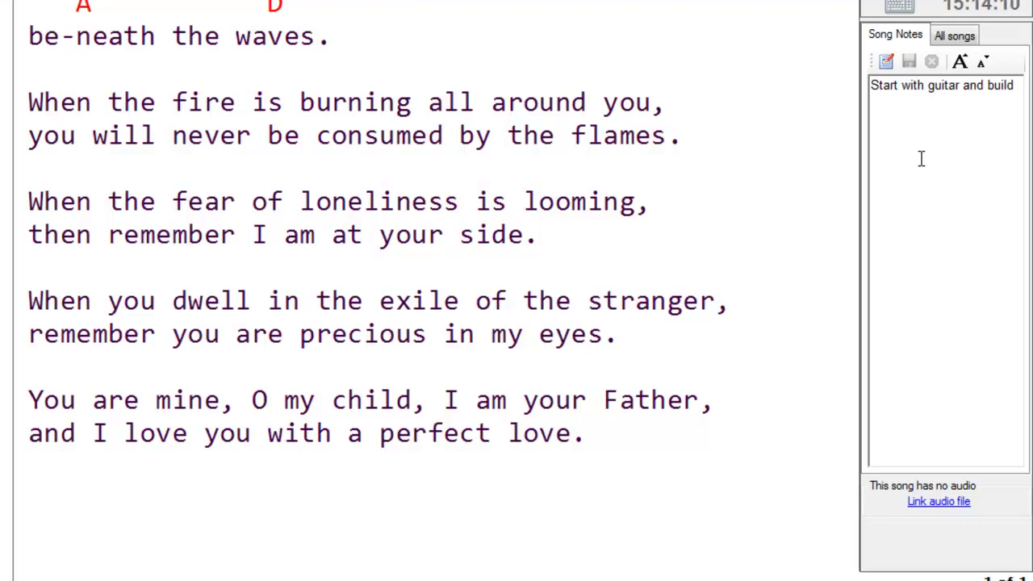
left_click(960, 62)
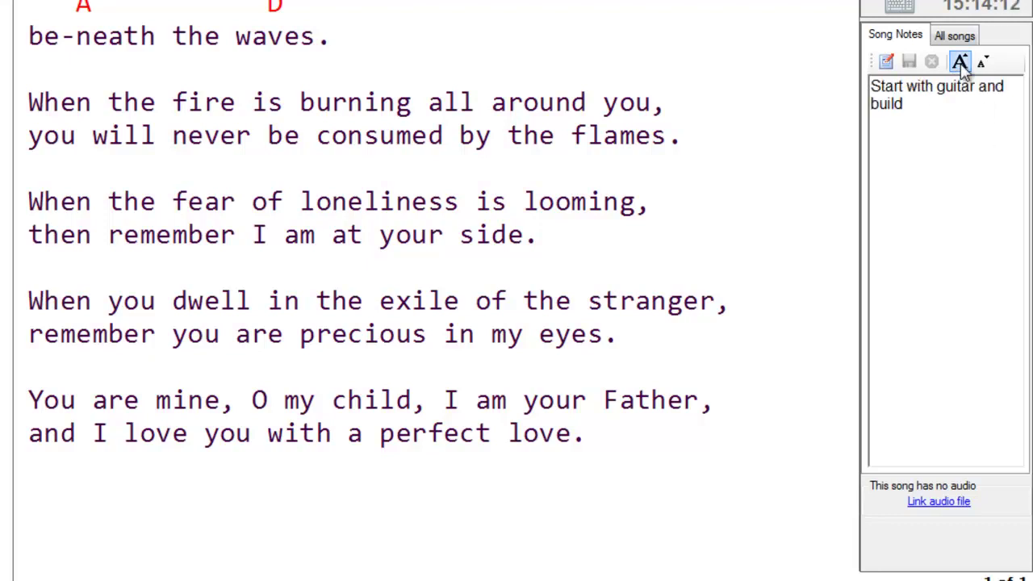
left_click(960, 62)
left_click(961, 62)
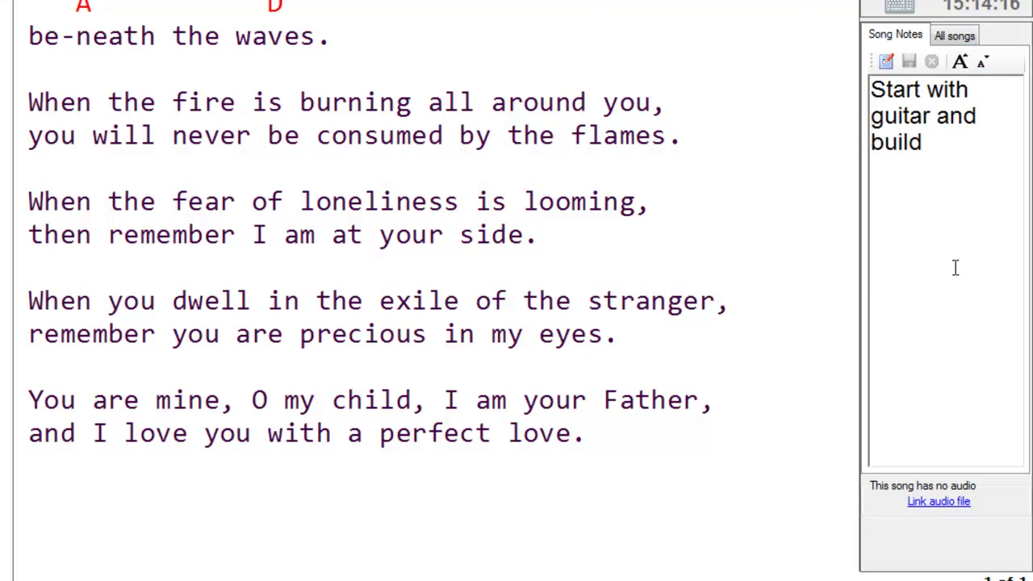
Step: Display "Silent Night (Sample)" immediately from the list of all songs without adding it to the playlist
left_click(955, 36)
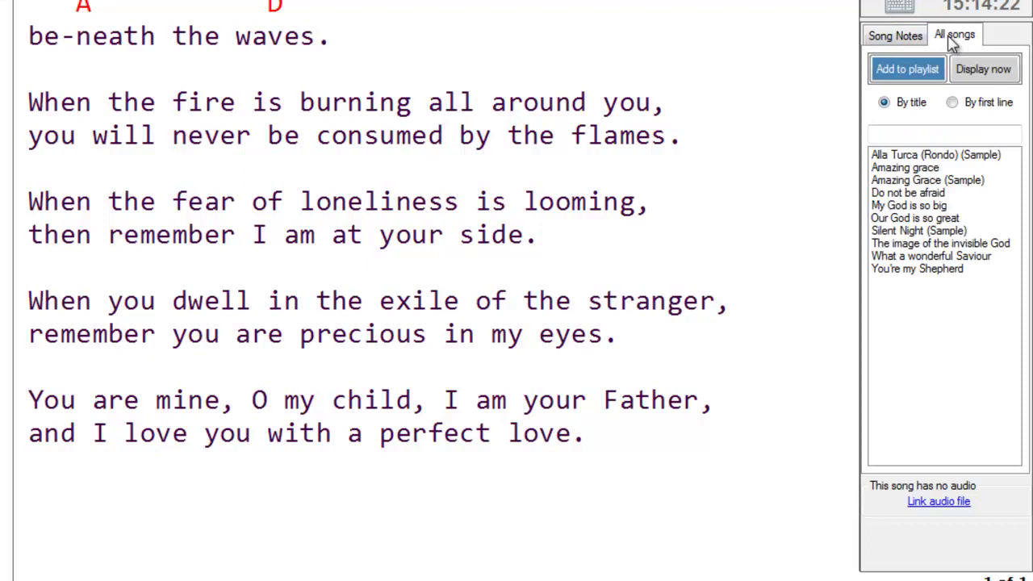
left_click(919, 233)
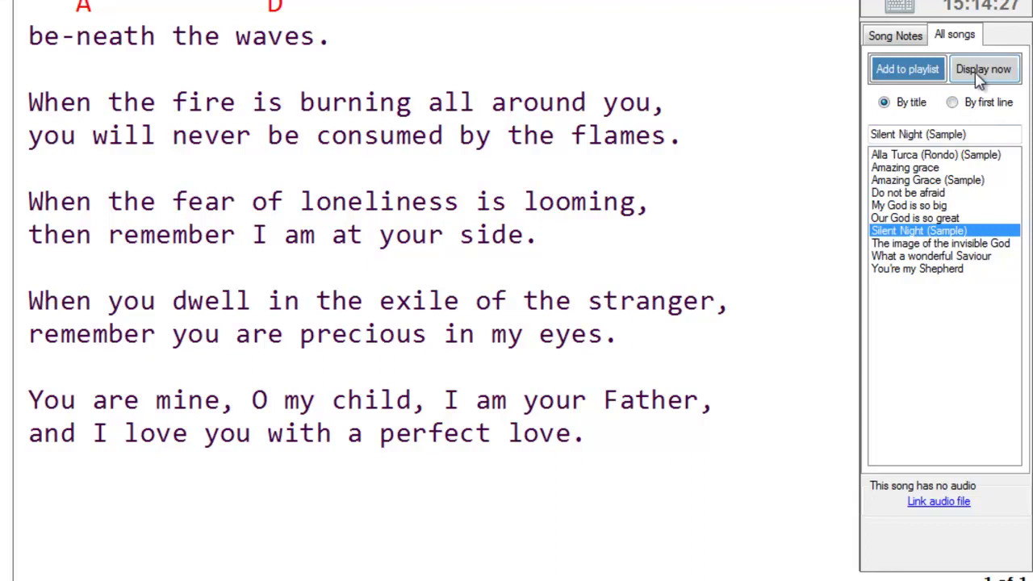
left_click(981, 71)
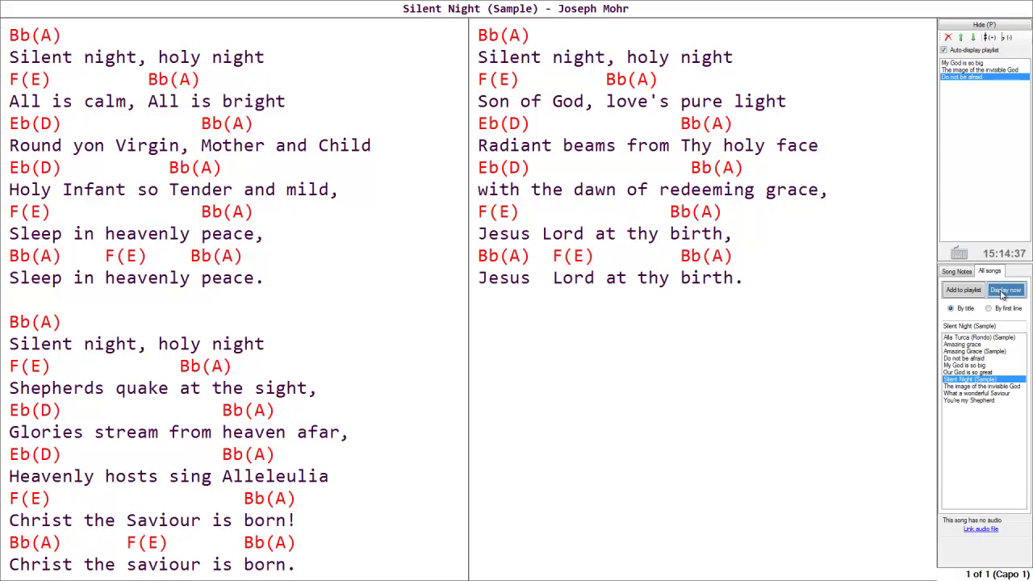
left_click(1002, 292)
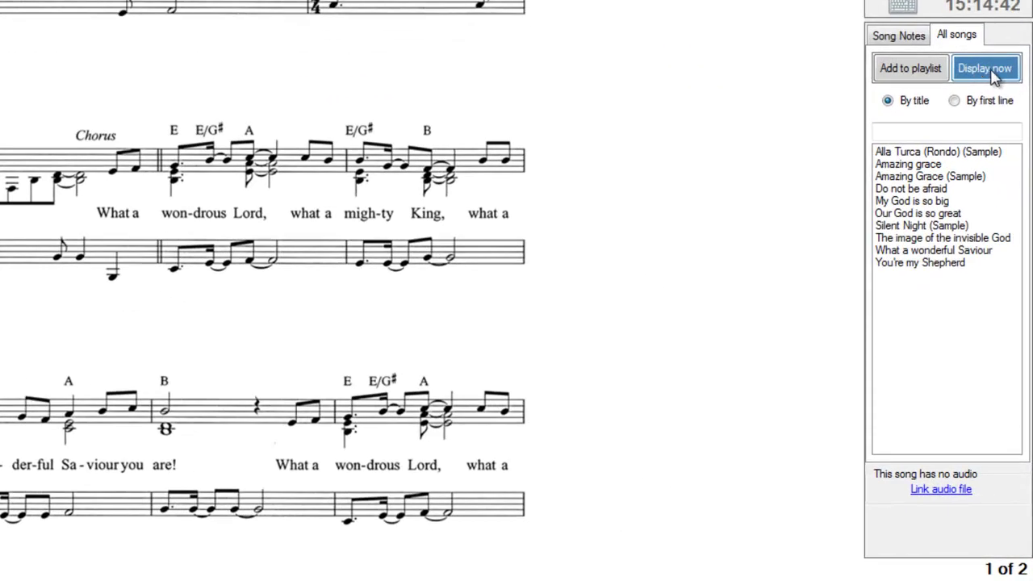
Step: Add "You're my Shepherd" to the playlist and move it up two places
left_click(917, 215)
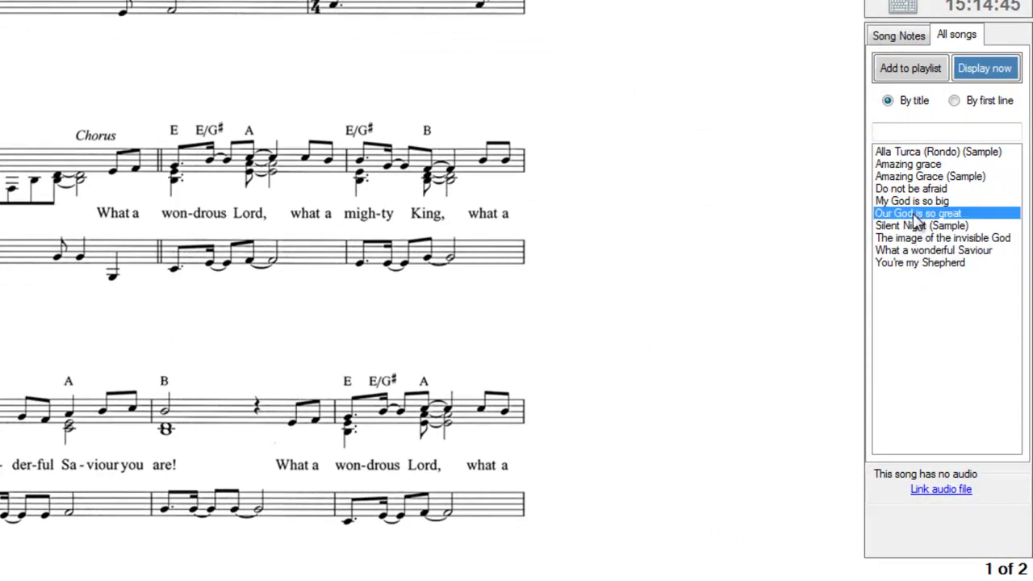
left_click(921, 264)
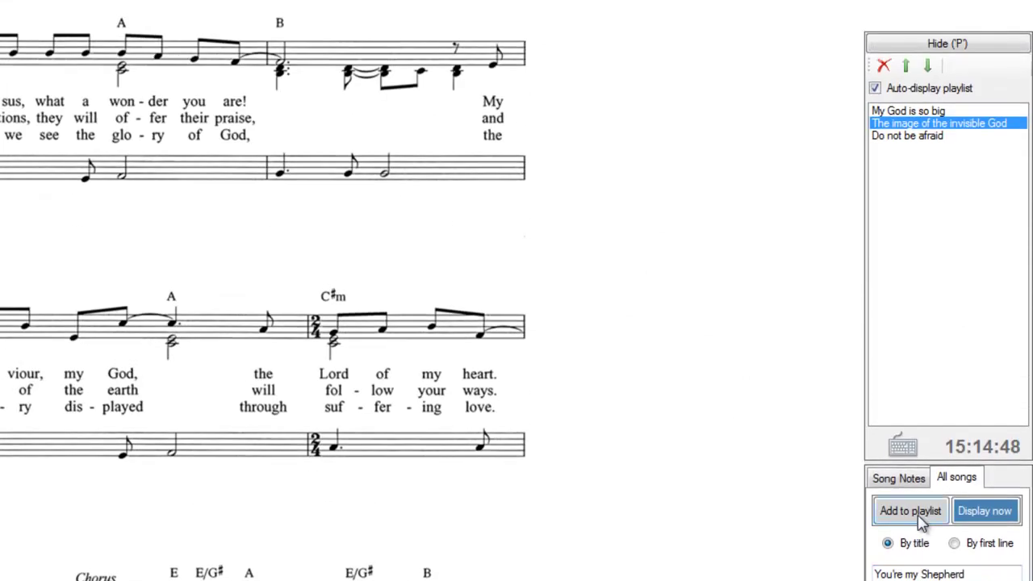
left_click(914, 262)
left_click(914, 149)
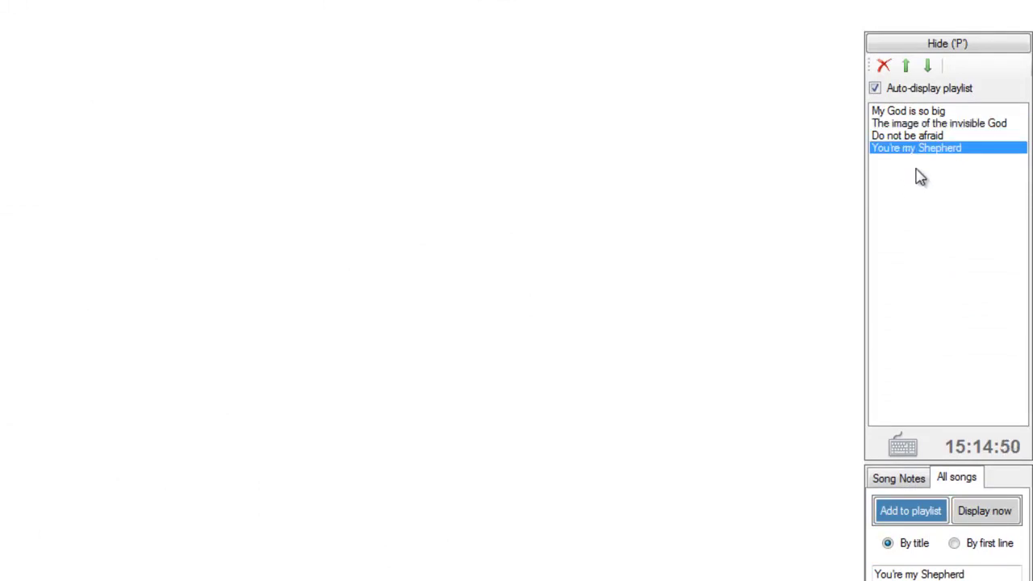
left_click(908, 67)
left_click(908, 67)
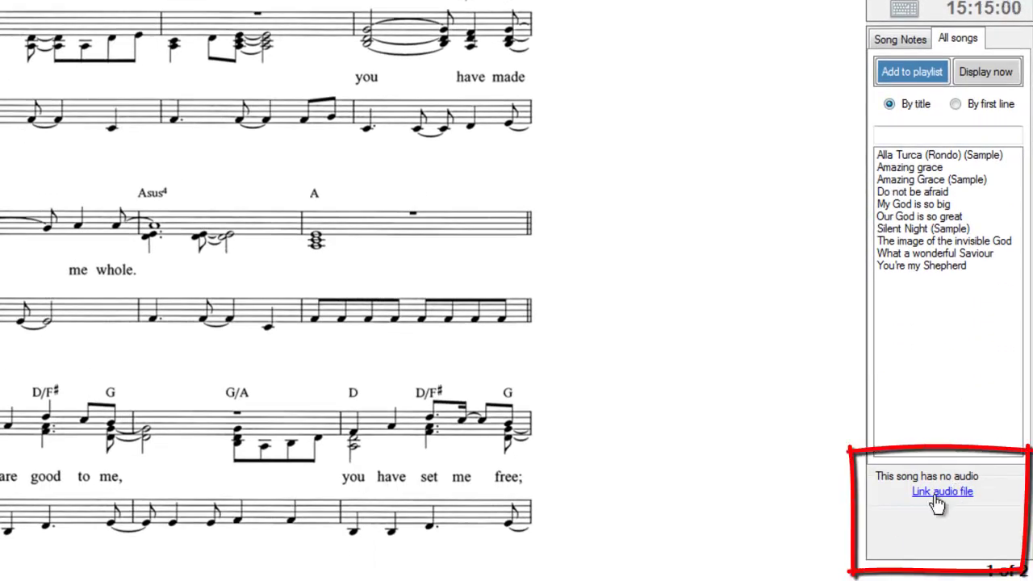
Step: Add "Alla Turca (Rondo) (Sample)" to the playlist and stop its audio playback
left_click(903, 156)
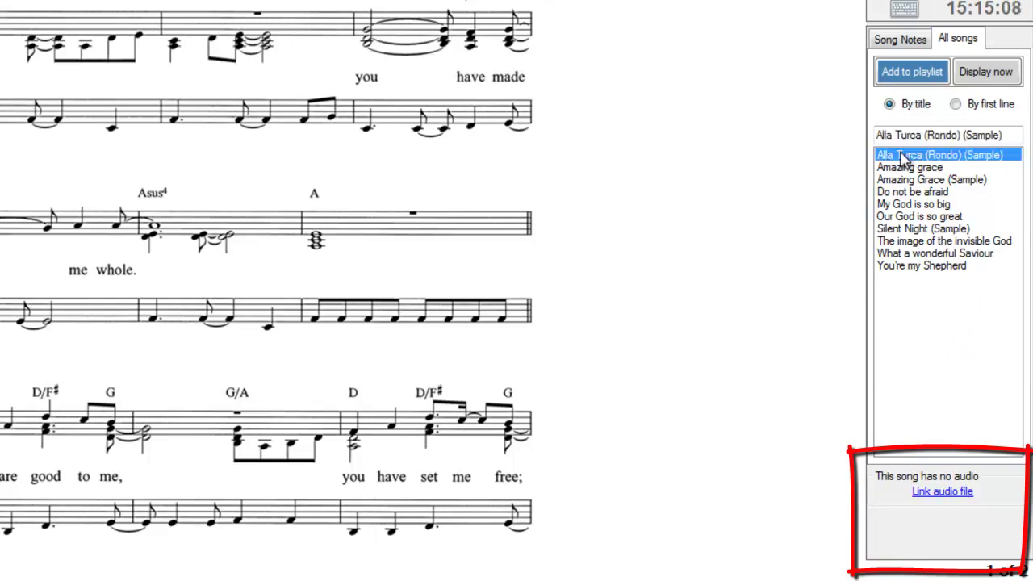
left_click(909, 73)
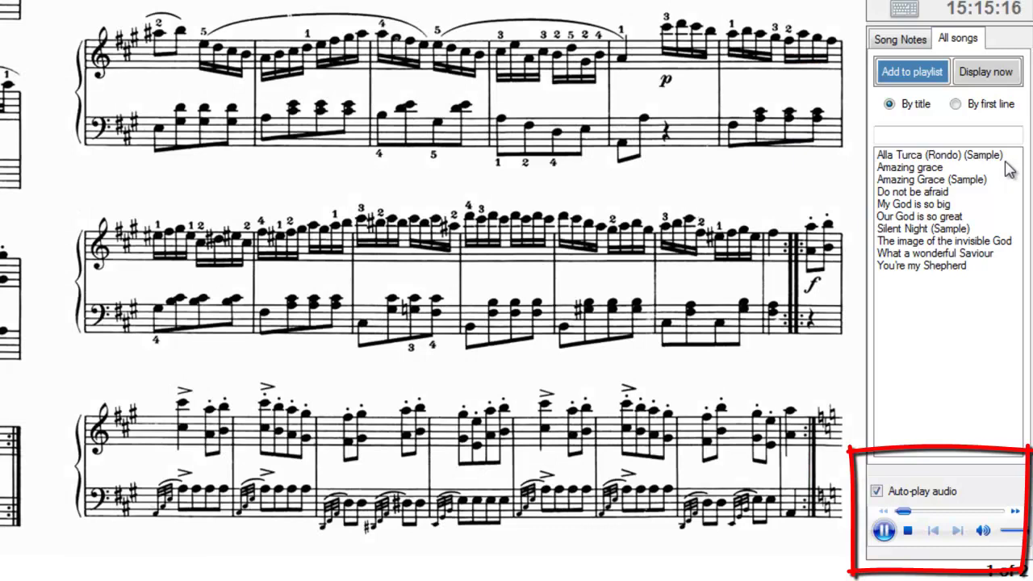
left_click(908, 533)
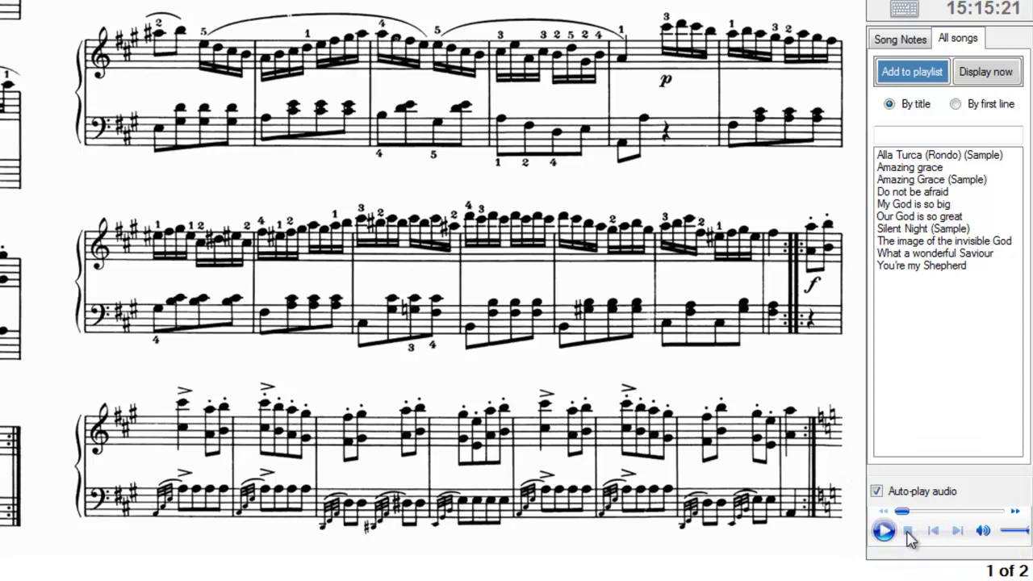
Step: Turn off automatic audio playback, reselect "Alla Turca (Rondo) (Sample)" in the playlist and play its audio manually
left_click(880, 494)
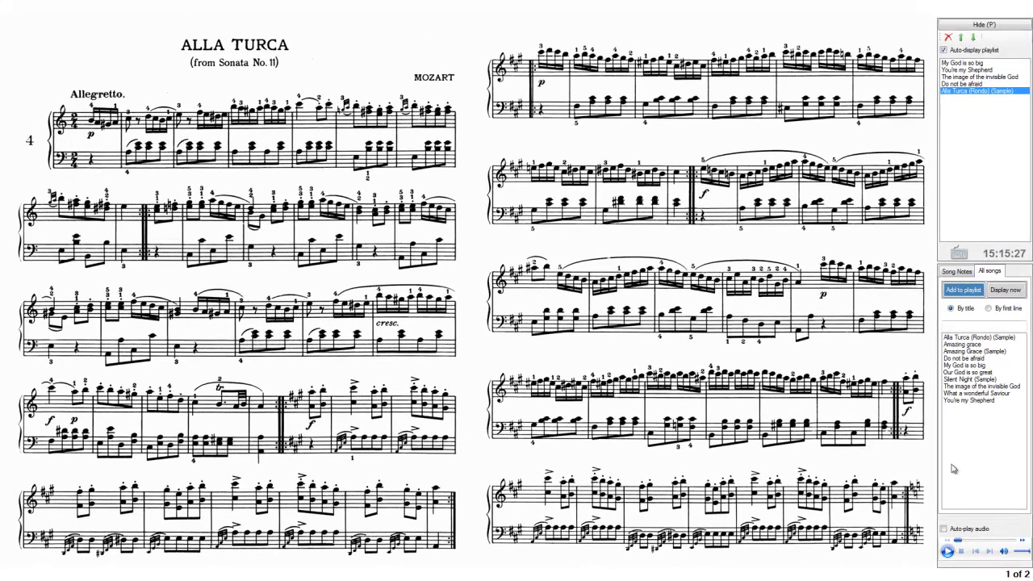
left_click(961, 84)
left_click(971, 92)
left_click(949, 552)
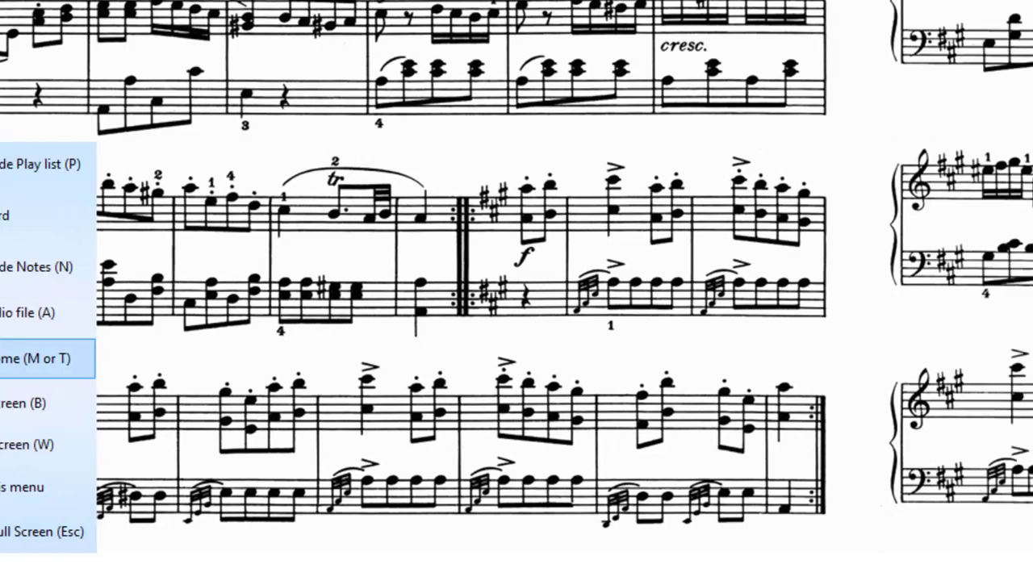
Step: Open the metronome for the displayed "Alla Turca" score
left_click(49, 358)
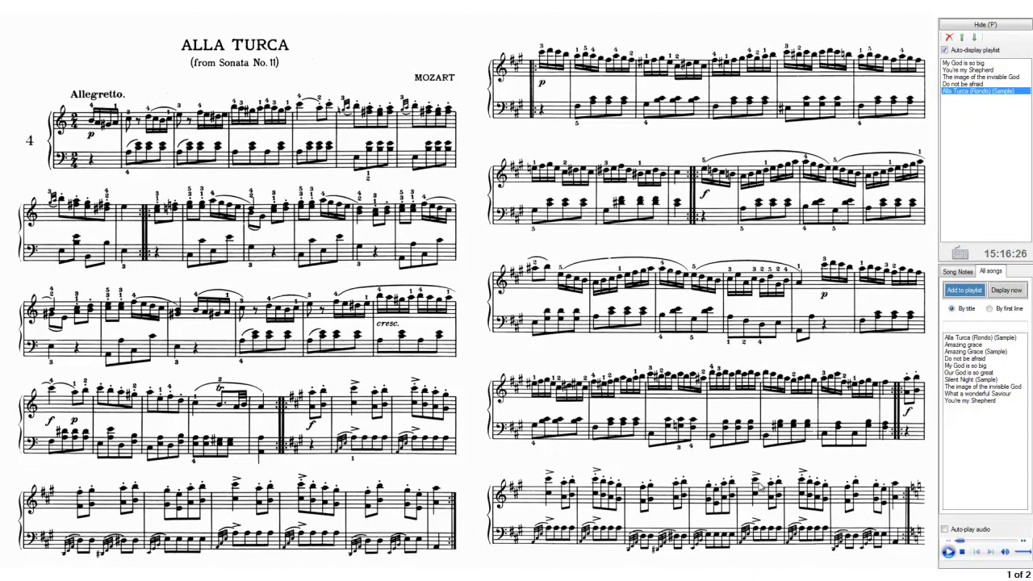
Step: Bring up "Our God is so great" from the list of all songs, open the full-screen options and exit full screen
double_click(972, 372)
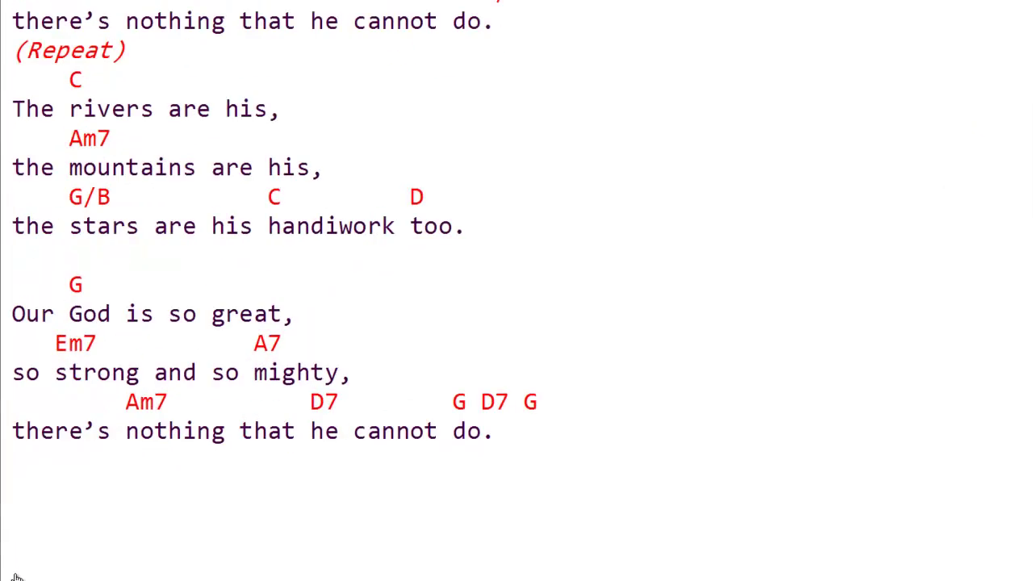
right_click(16, 578)
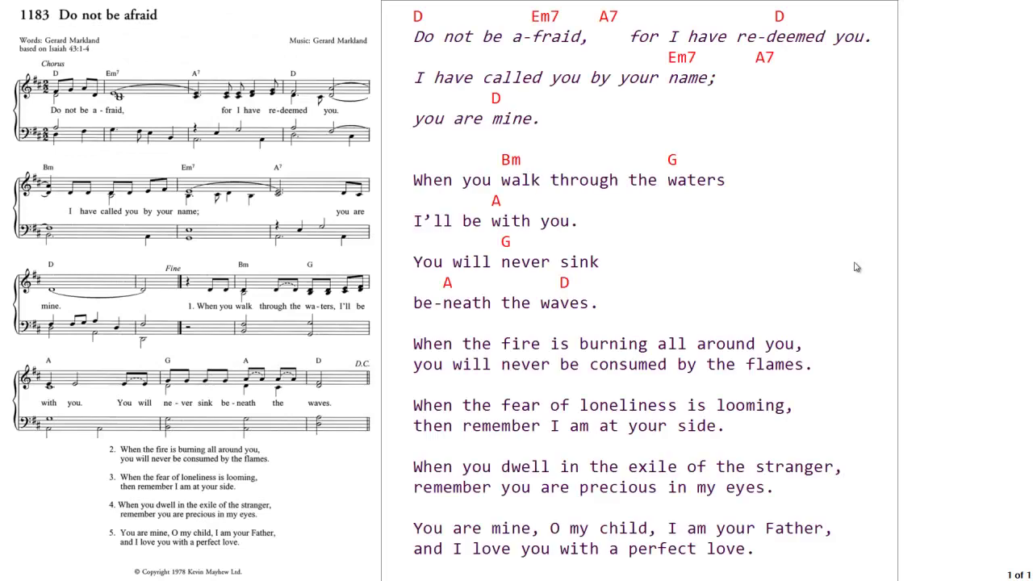
key("Escape")
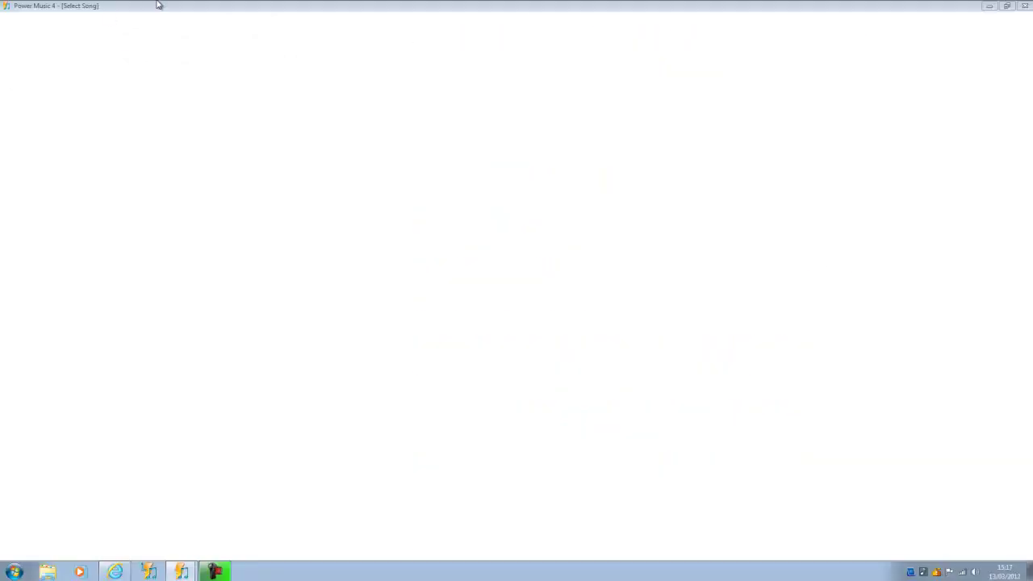